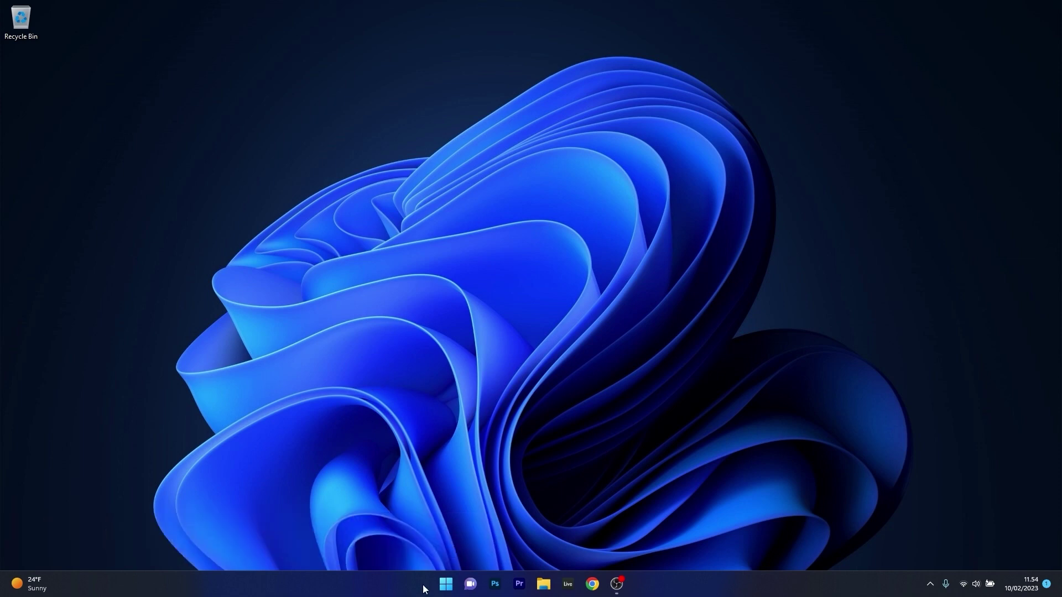
Paste and run the SteamService.exe /repair command in an admin Terminal, then close it
right_click(445, 583)
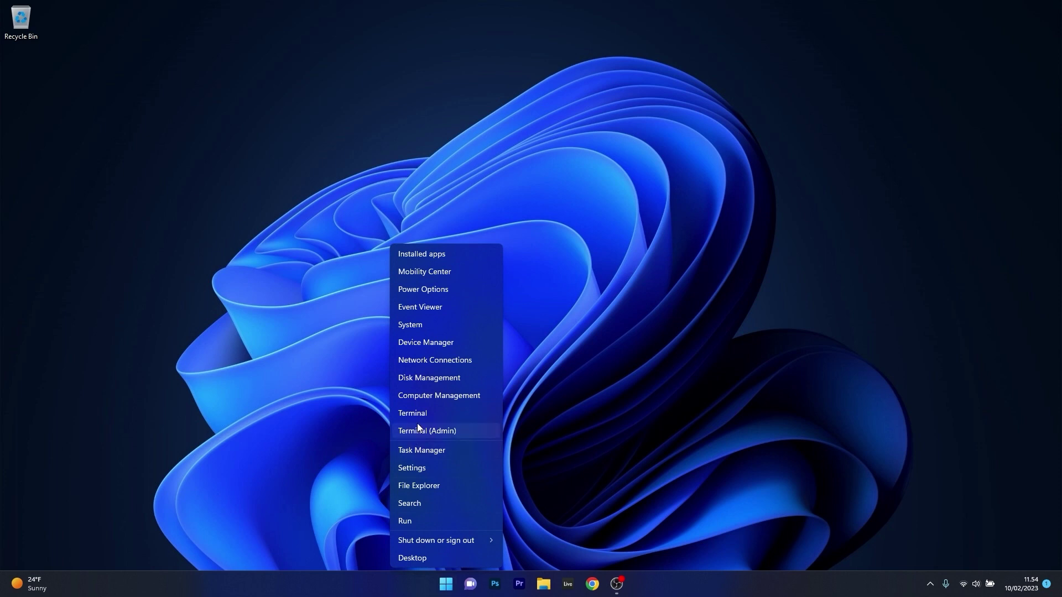
left_click(472, 429)
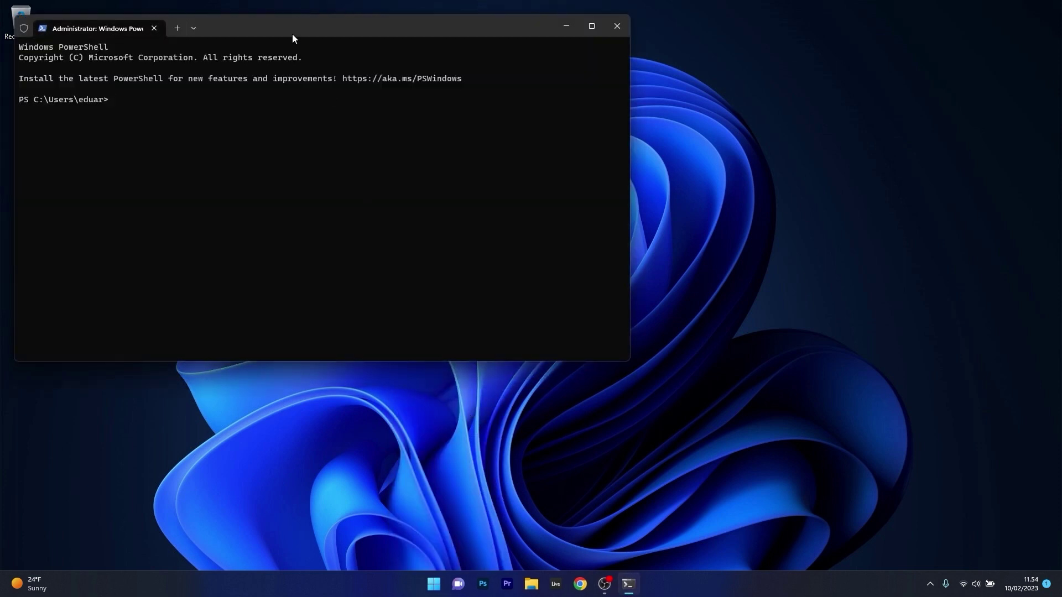
left_click_drag(296, 32, 475, 99)
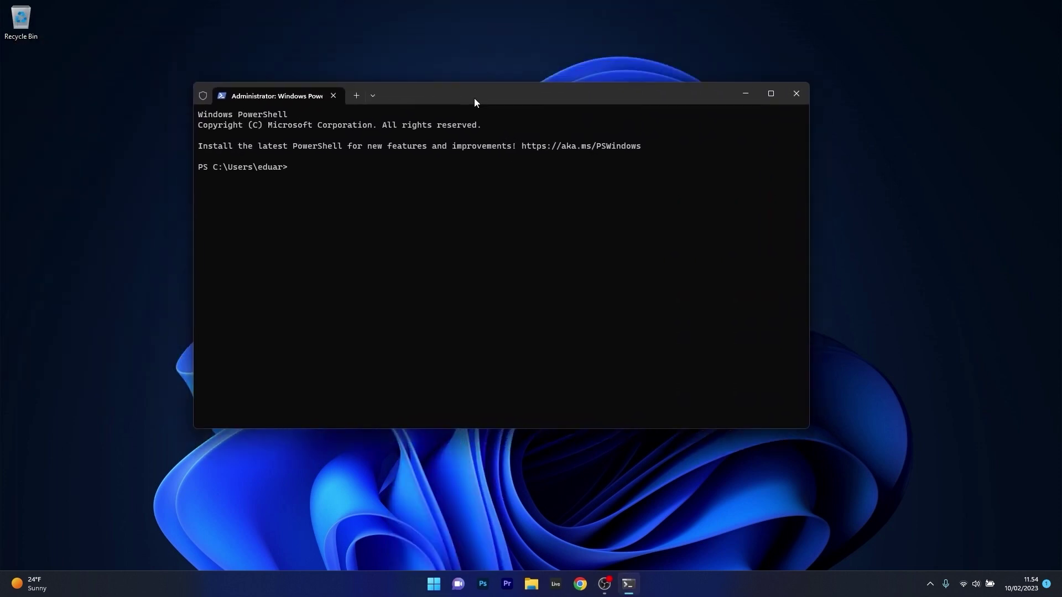
type("& \"C:\\Program Files (x86)\\Steam\\bin\\SteamService.exe\" /repair")
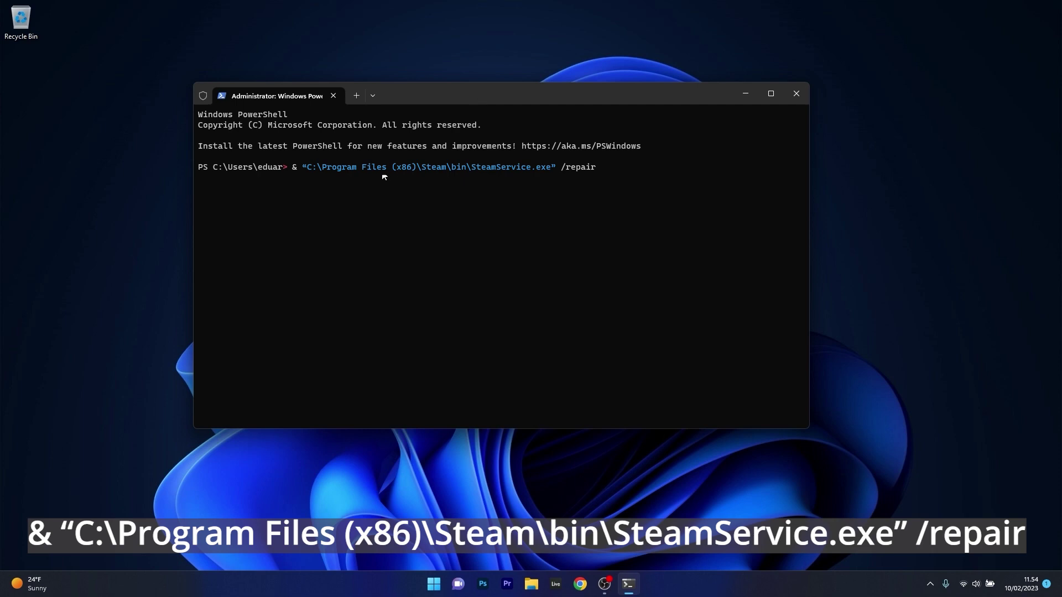
left_click_drag(278, 167, 280, 168)
left_click(795, 98)
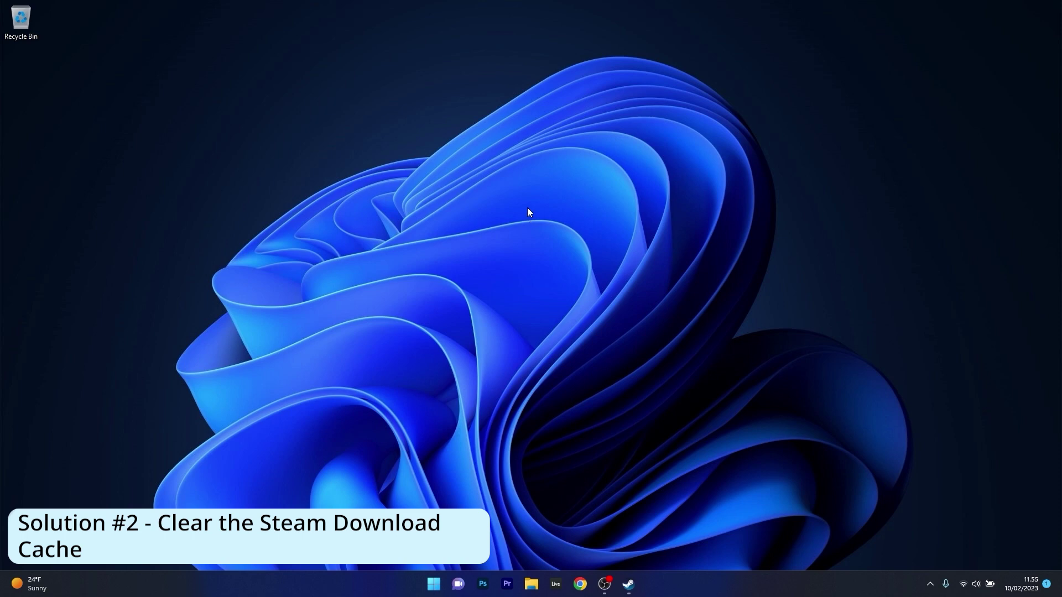
Clear Steam's download cache under Settings > Downloads and confirm with OK
left_click(629, 585)
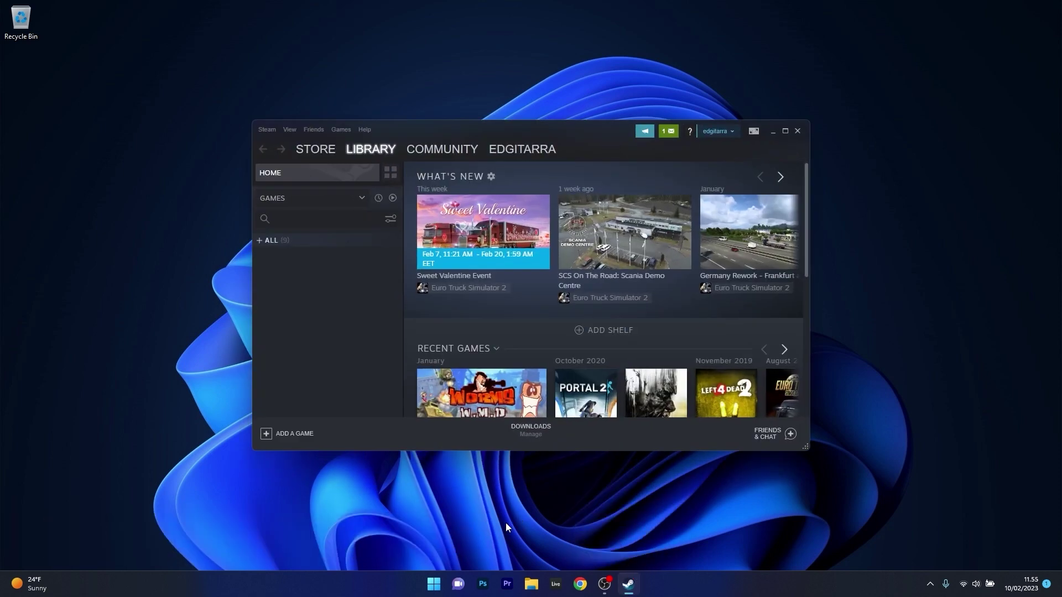
left_click(268, 130)
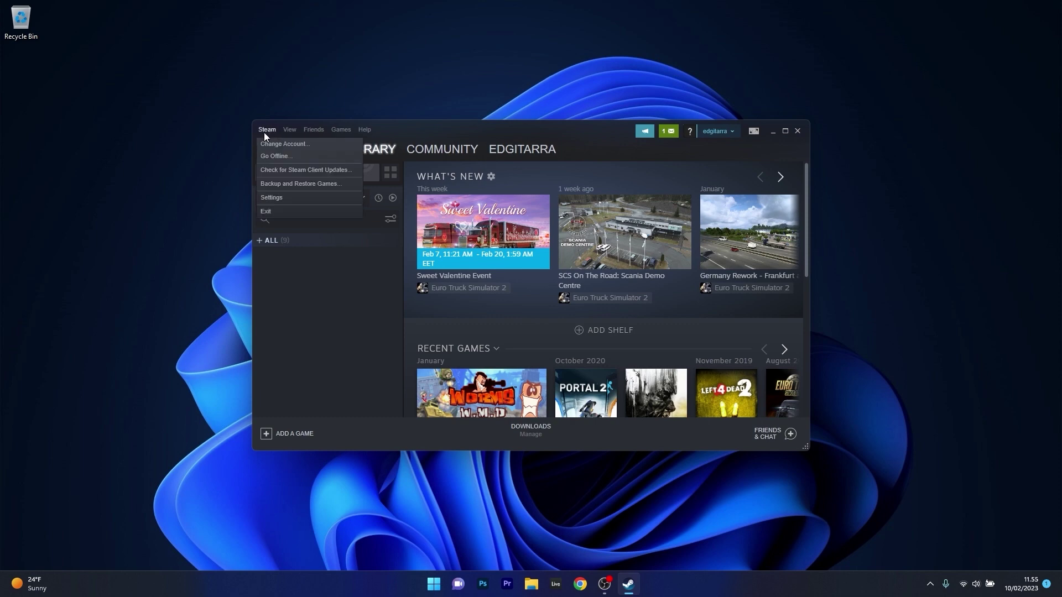
left_click(280, 198)
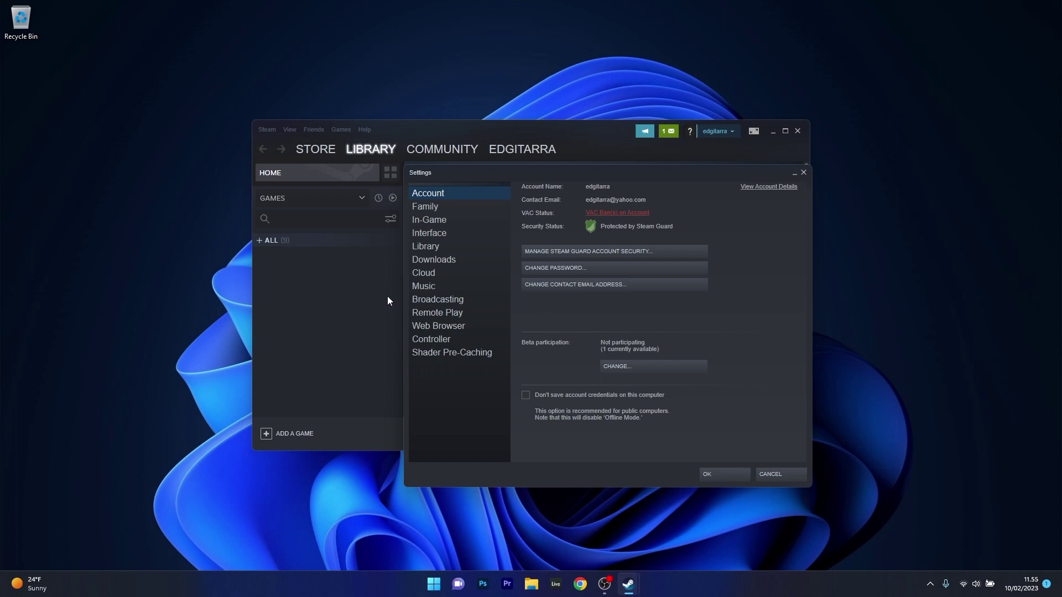
left_click_drag(585, 177, 545, 151)
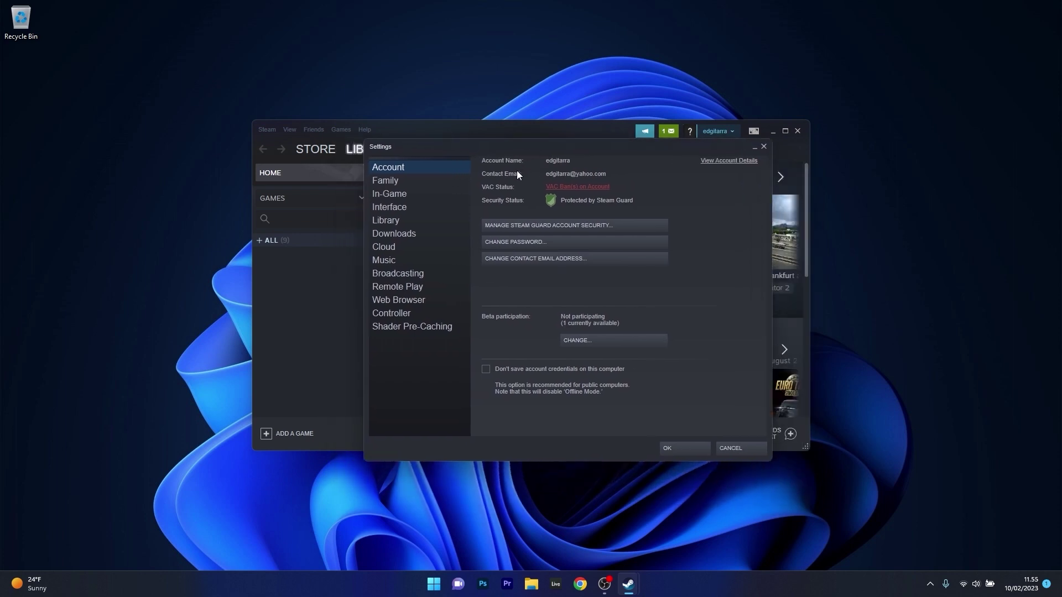
left_click(396, 234)
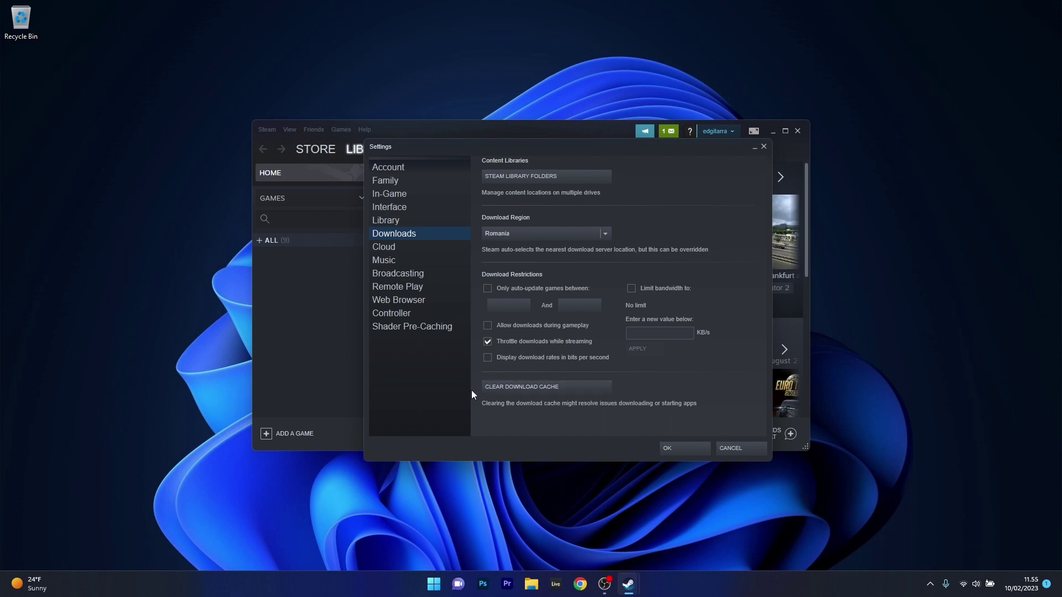
left_click(565, 387)
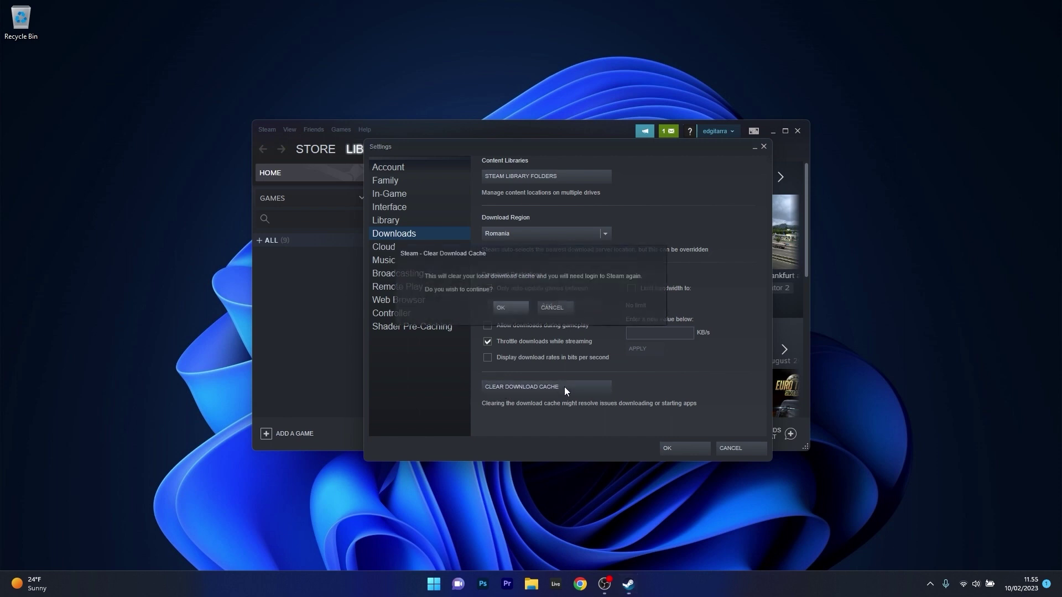
left_click(512, 308)
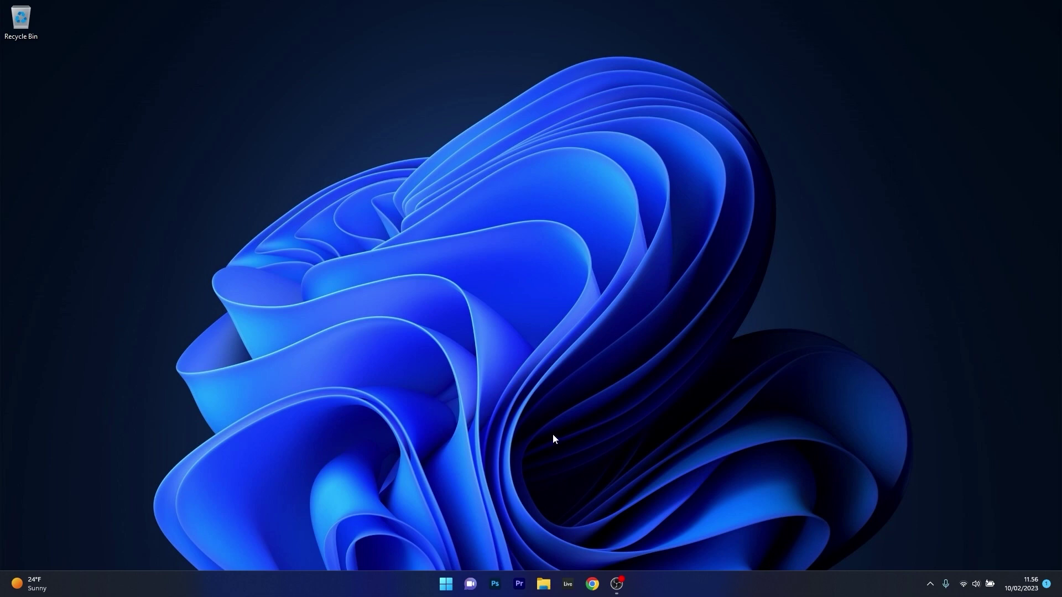
Browse to C:\Program Files (x86)\Steam and scroll down to its DLL files
left_click(543, 584)
scroll(205, 339, "down", 3)
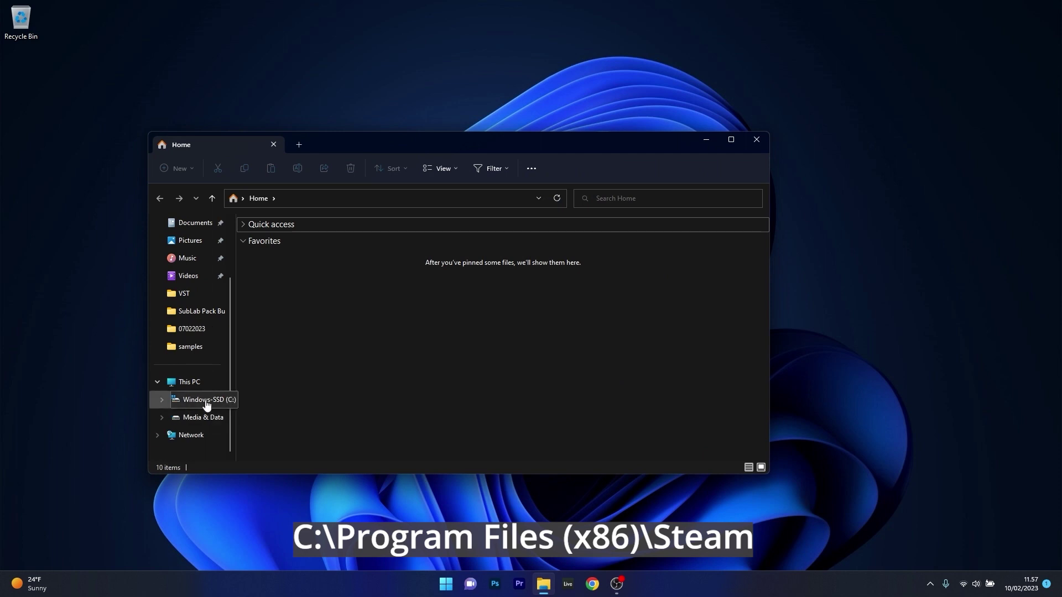
left_click(204, 401)
scroll(343, 376, "down", 1)
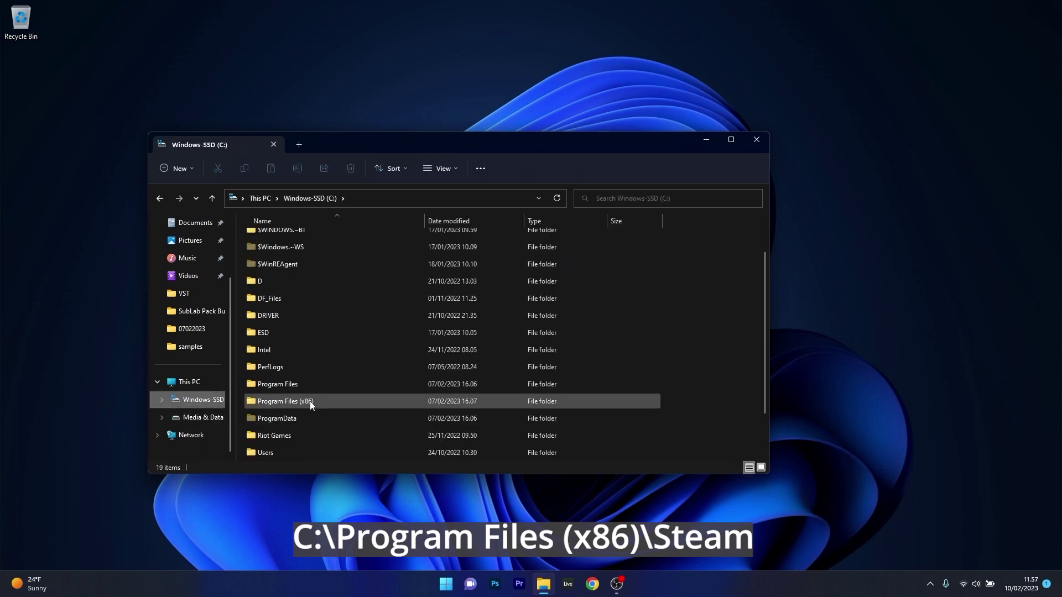
double_click(334, 401)
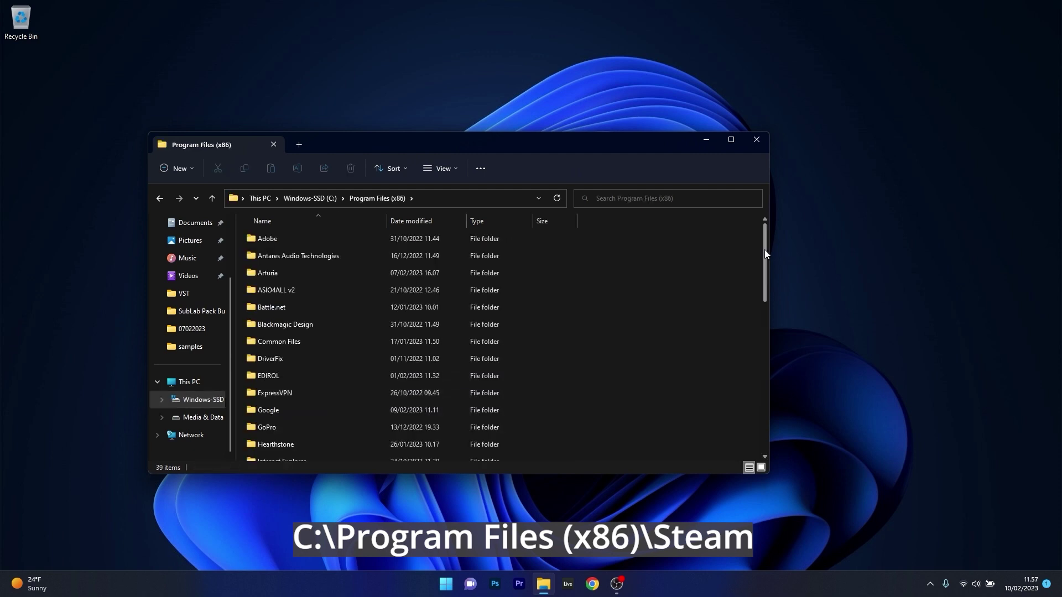
left_click_drag(764, 260, 762, 367)
scroll(762, 367, "down", 1)
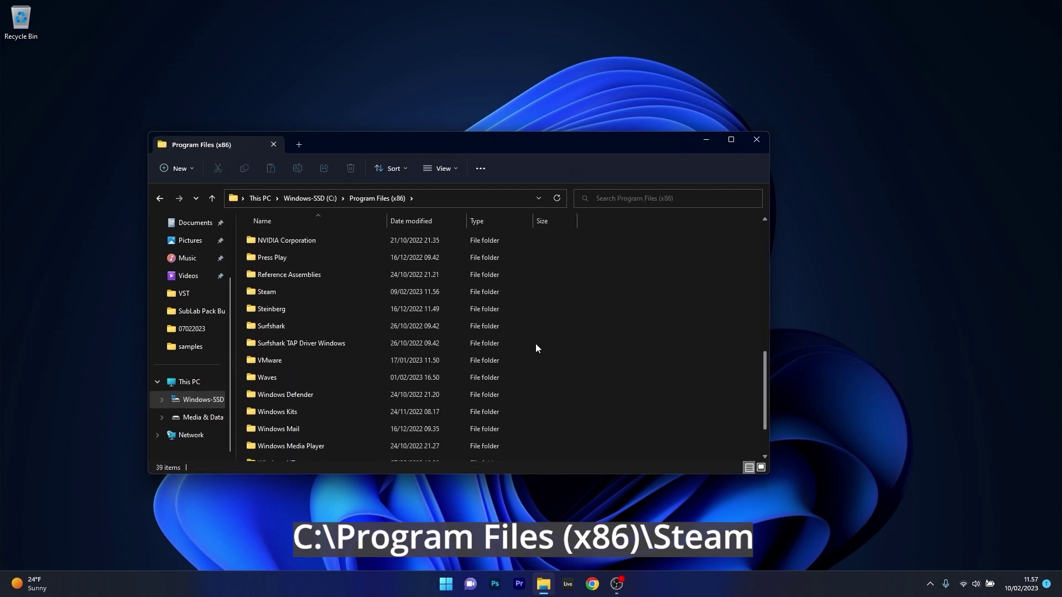
double_click(281, 290)
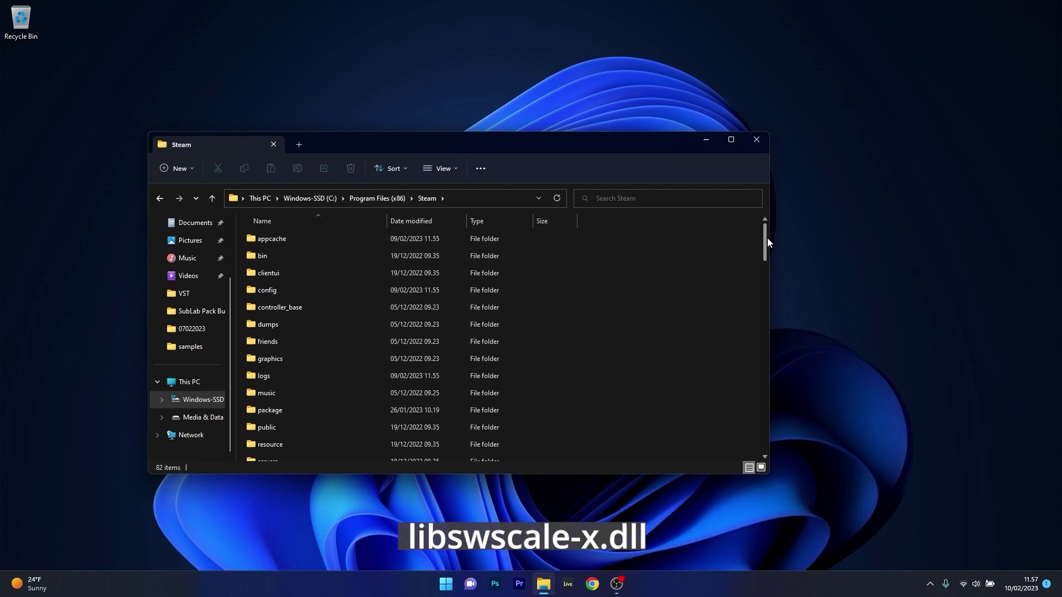
left_click_drag(766, 244, 758, 327)
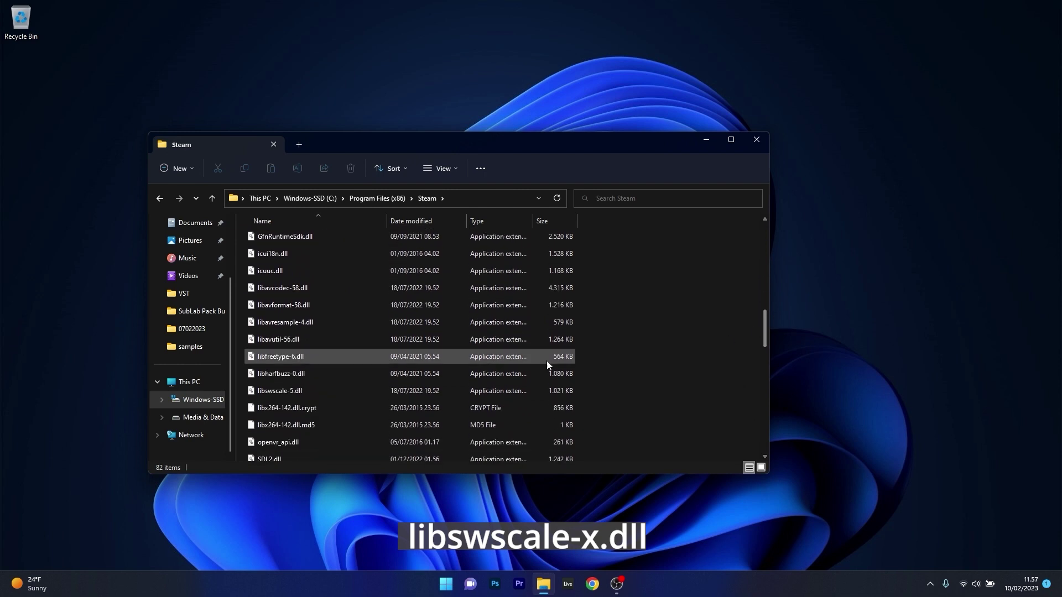
Permanently delete libswscale-5.dll from the Steam folder
left_click(296, 392)
key("shift+Delete")
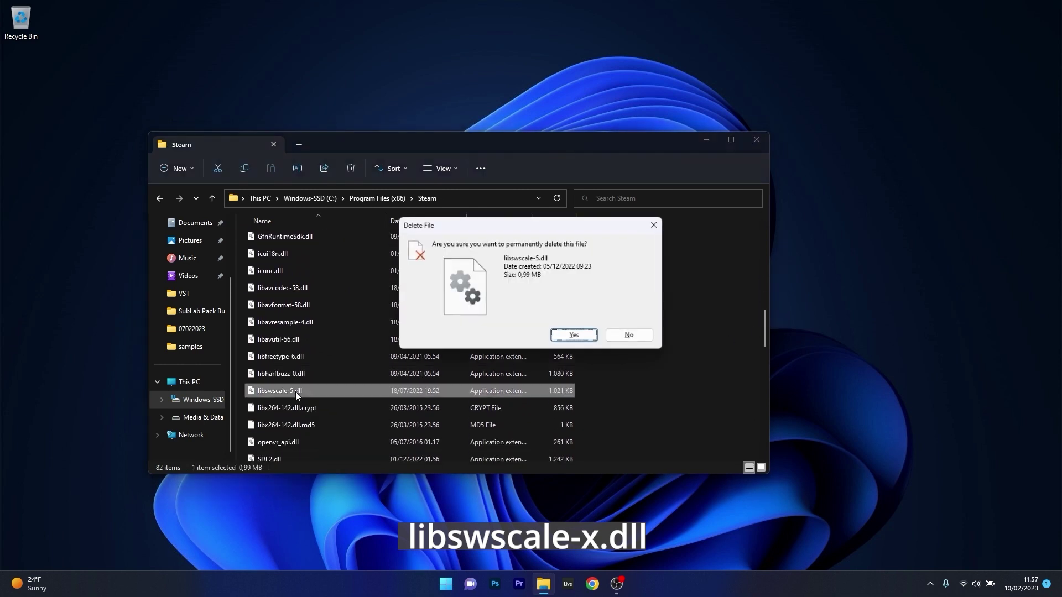
left_click(576, 333)
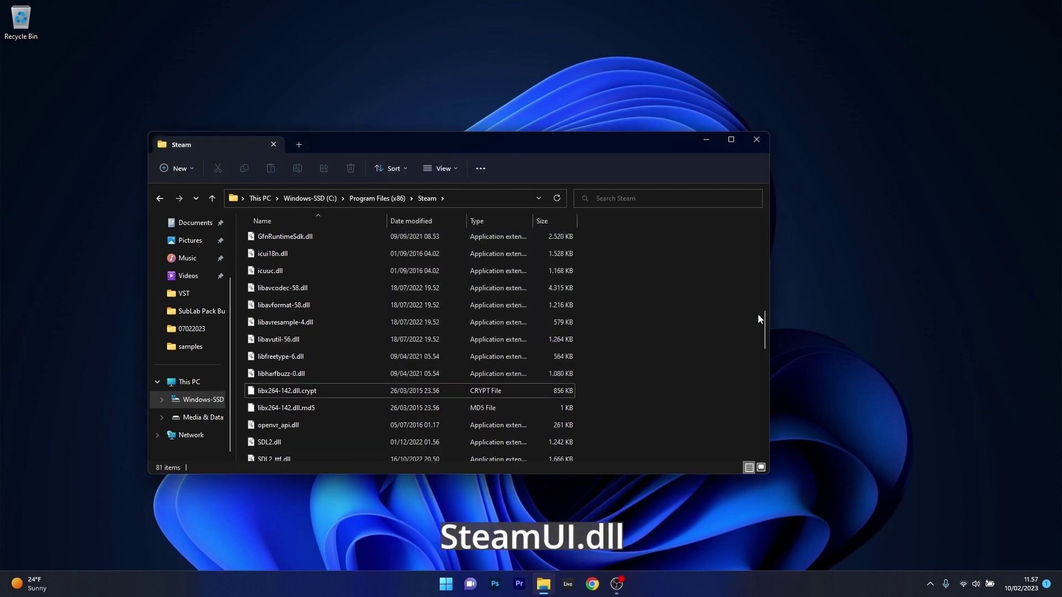
Permanently delete SteamUI.dll as well and close the Explorer window
left_click_drag(763, 333, 761, 396)
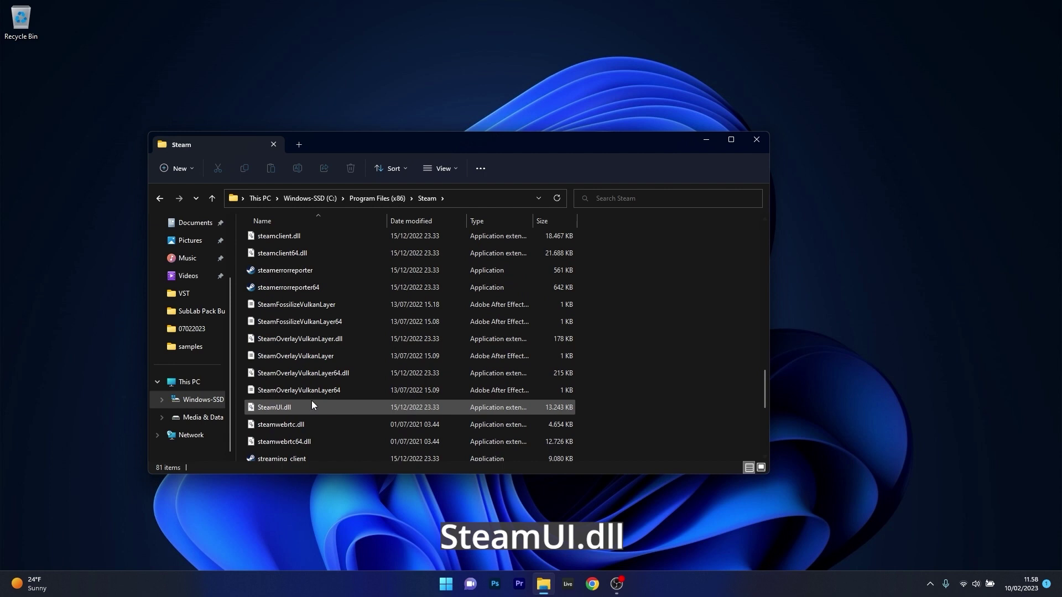
left_click(314, 403)
key("shift+Delete")
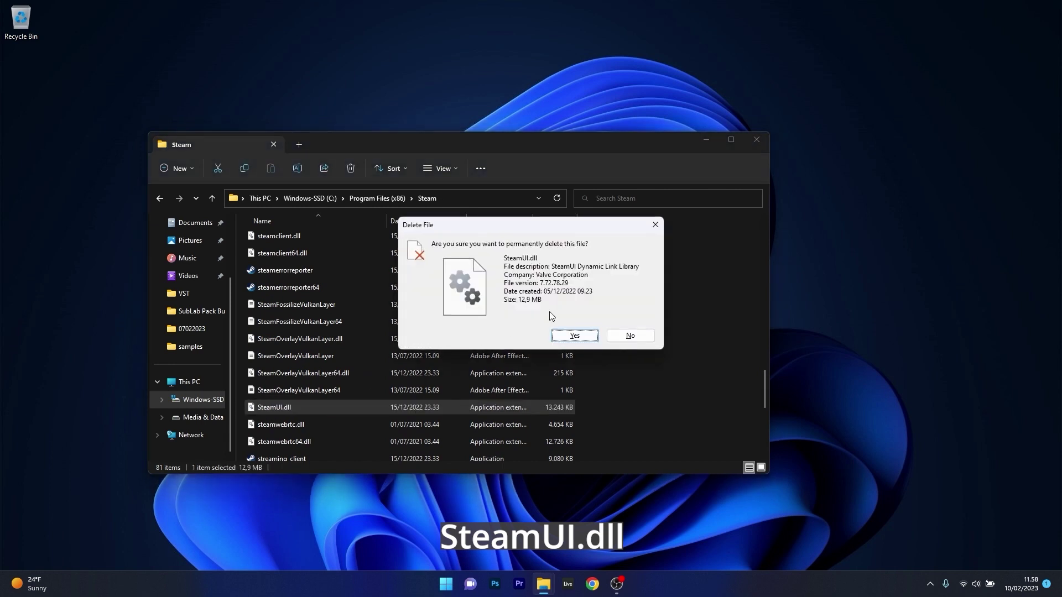
left_click(589, 336)
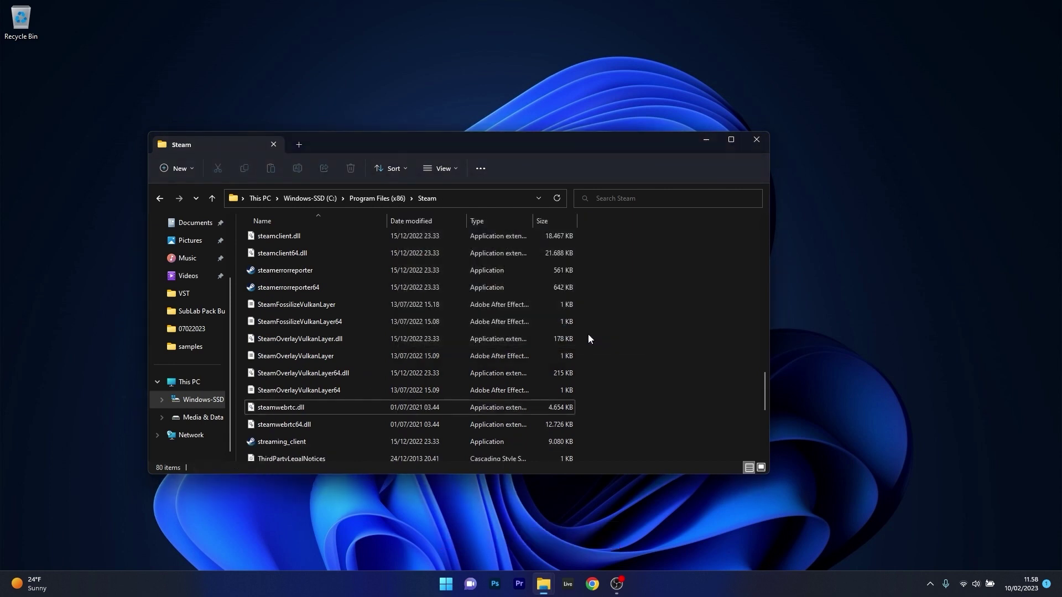
left_click(757, 140)
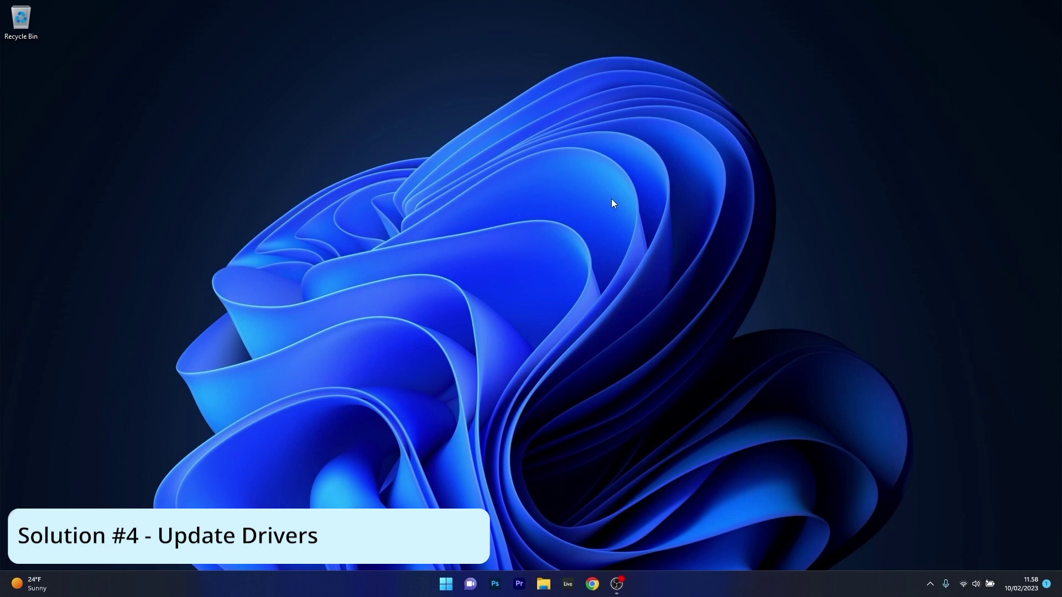
Open Device Manager from the Start quick menu and expand Display adapters
right_click(445, 581)
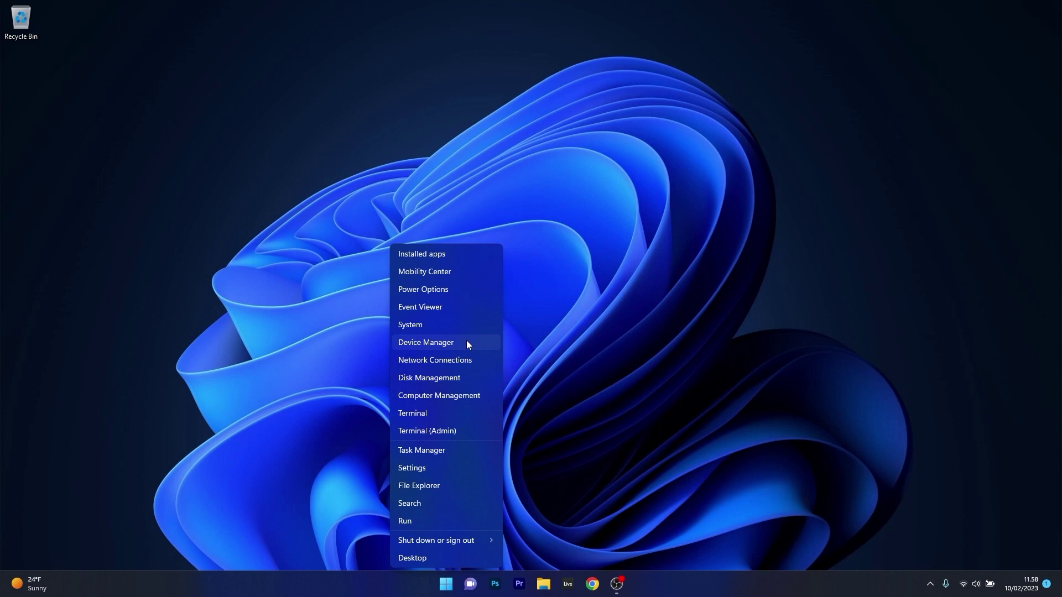
left_click(478, 343)
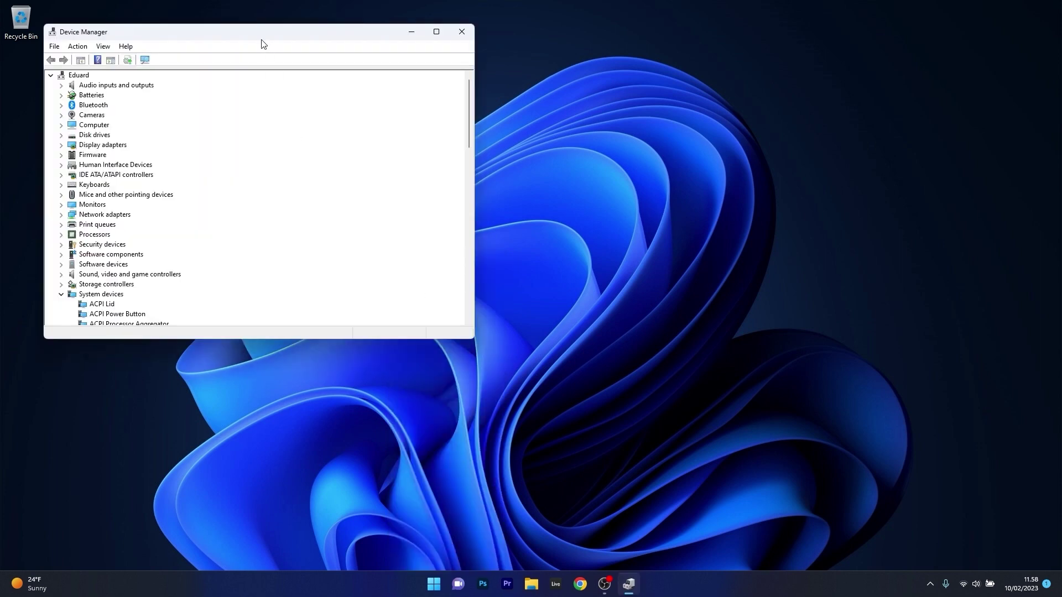
left_click_drag(251, 34, 511, 125)
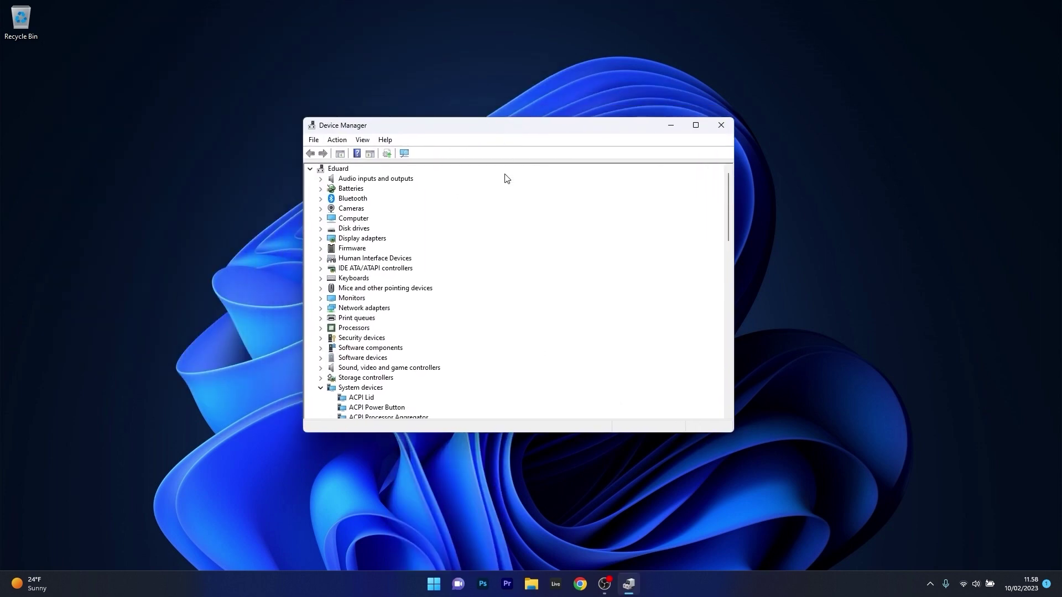
left_click(321, 239)
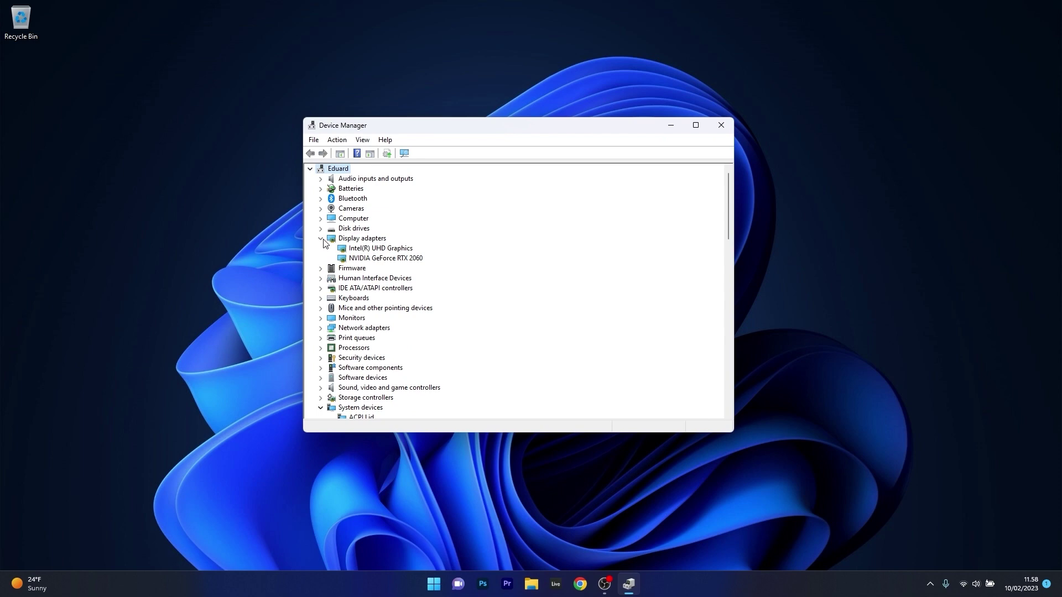
Search automatically for a newer NVIDIA GeForce RTX 2060 driver, then close Device Manager
right_click(393, 259)
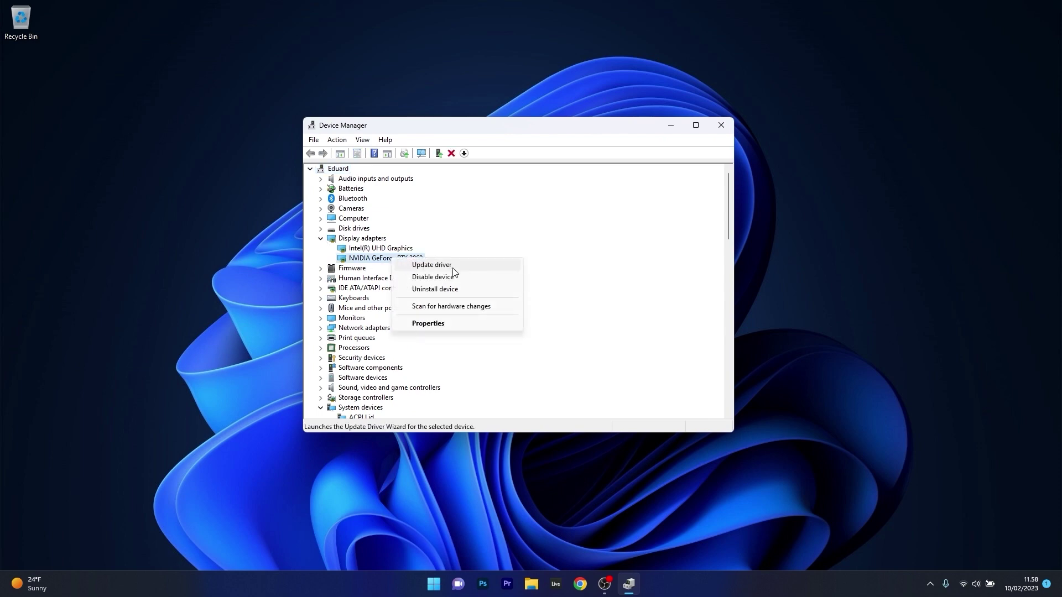
left_click(475, 272)
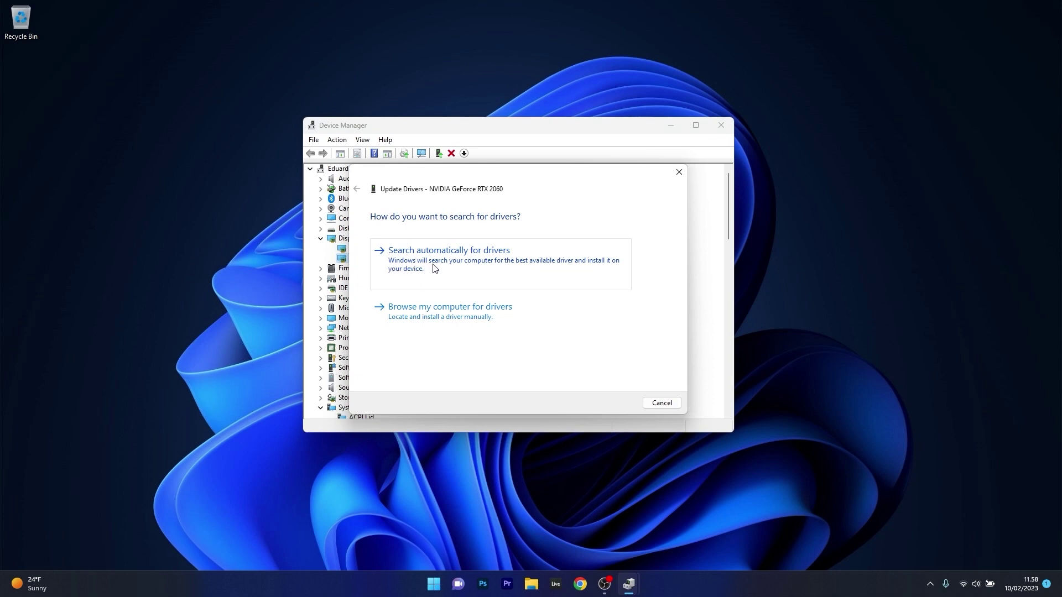
left_click(464, 269)
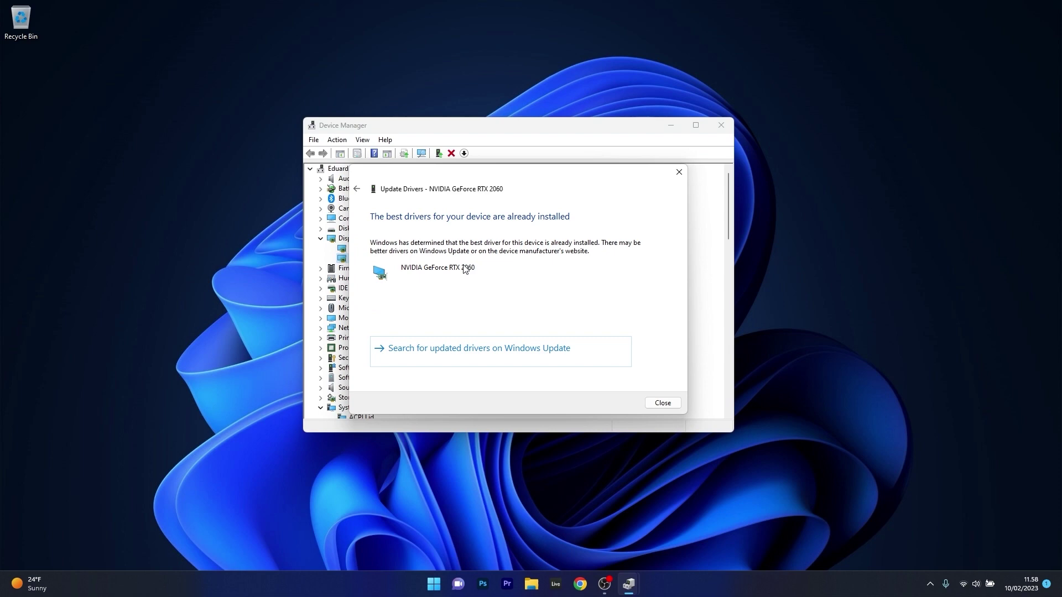
left_click(665, 402)
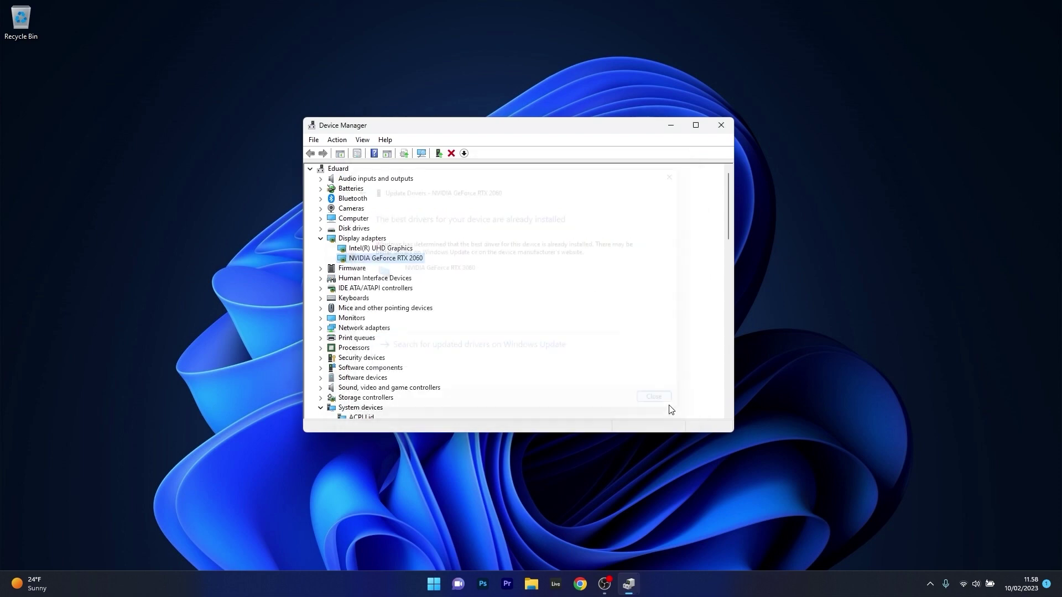
left_click(729, 125)
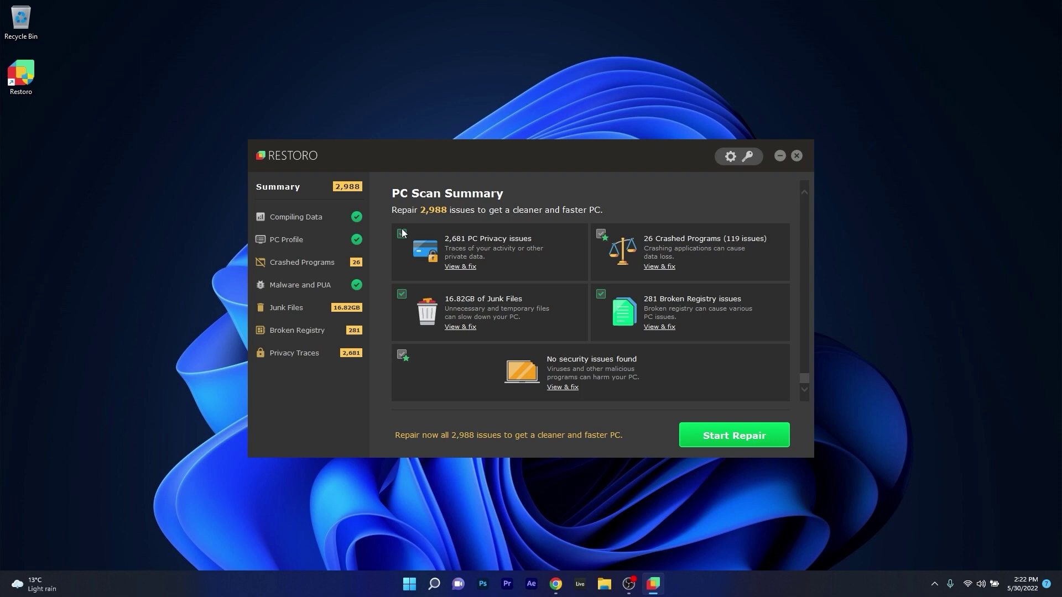
scroll(452, 377, "up", 5)
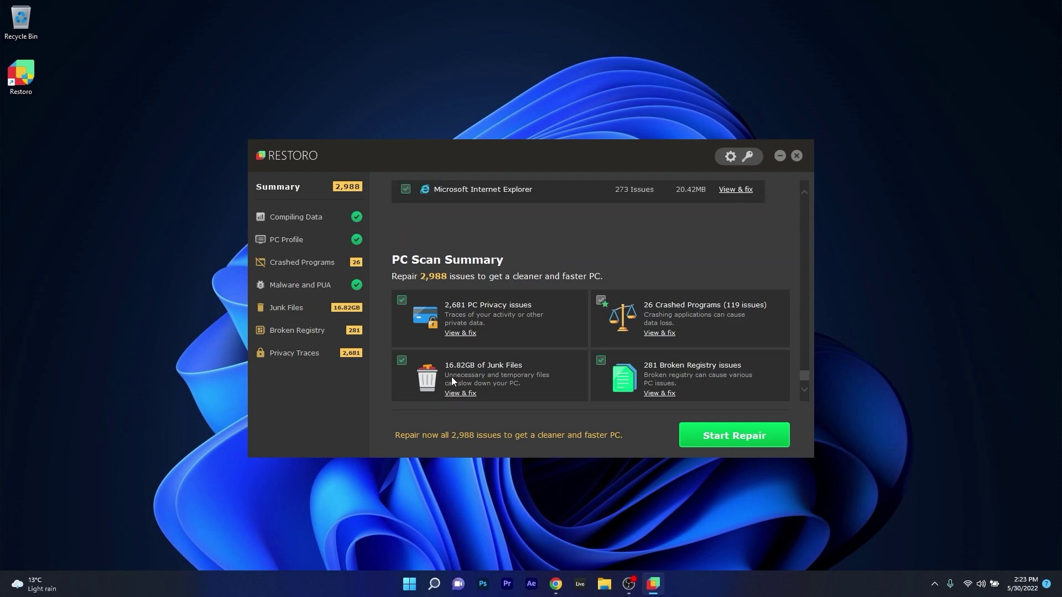
left_click_drag(803, 370, 807, 192)
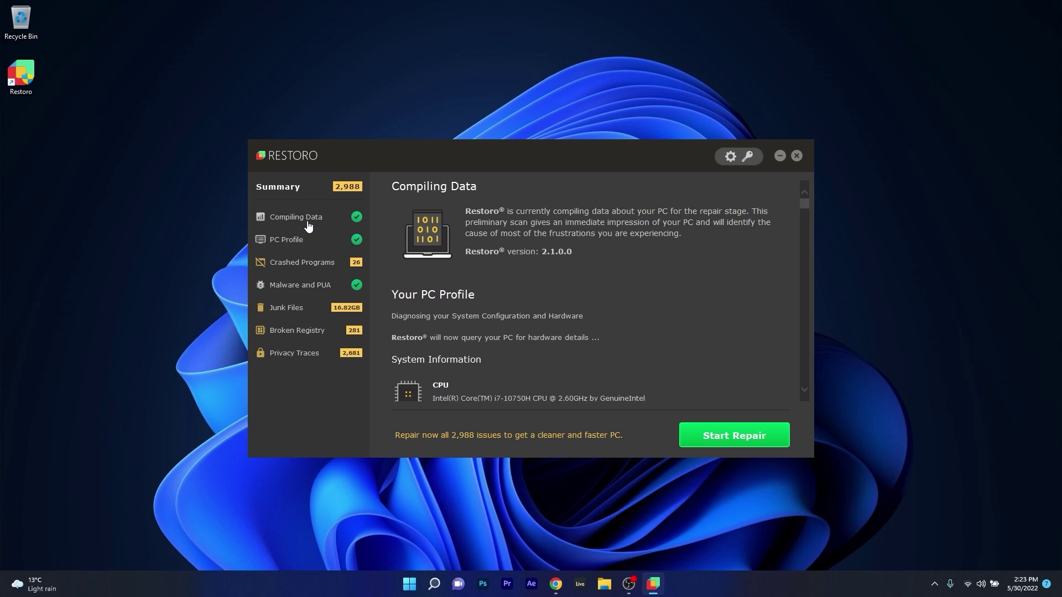
left_click(293, 244)
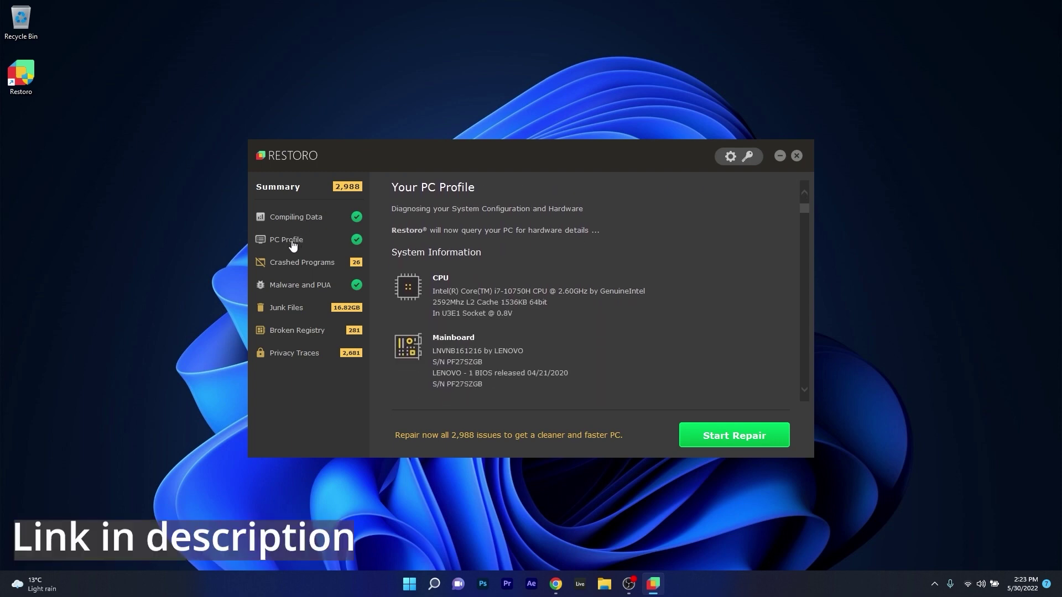
left_click(287, 264)
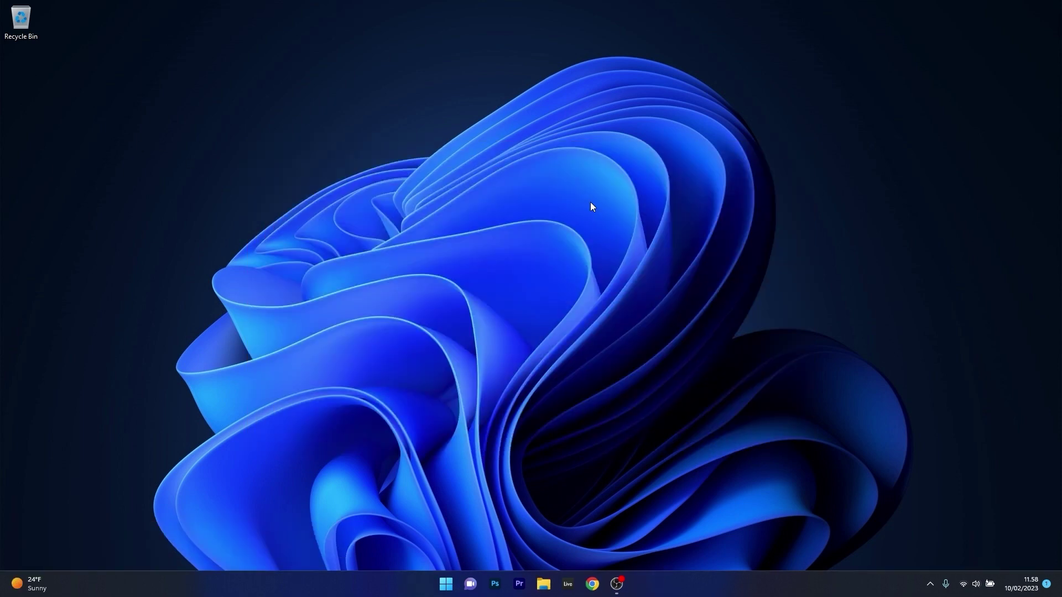